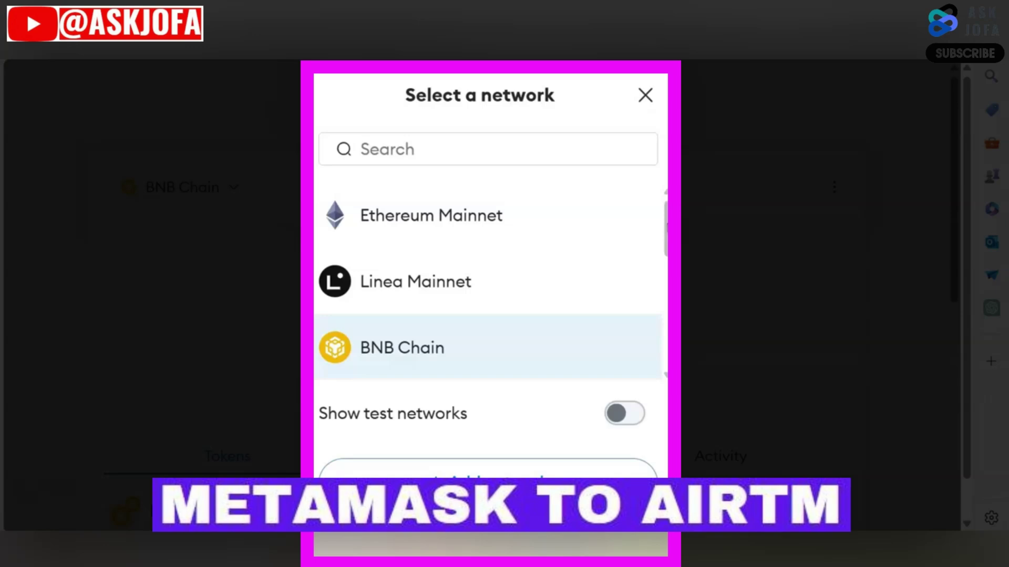
# - Scroll through MetaMask's network list to confirm BNB Chain is available
pyautogui.scroll(-2, 662, 255)
pyautogui.scroll(2, 662, 219)
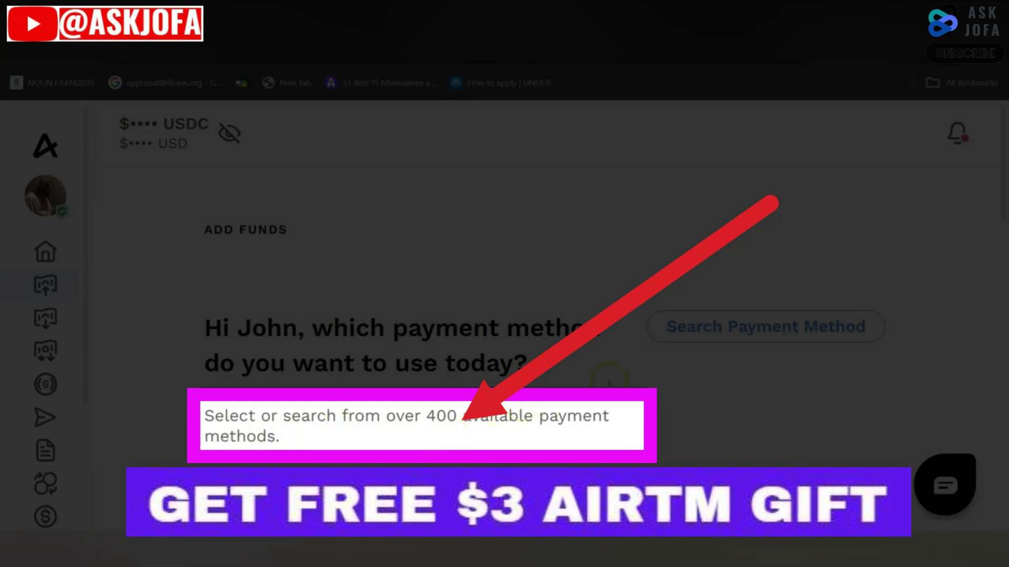
# - Browse Airtm's payment-method list and choose Binance Coin
pyautogui.click(707, 343)
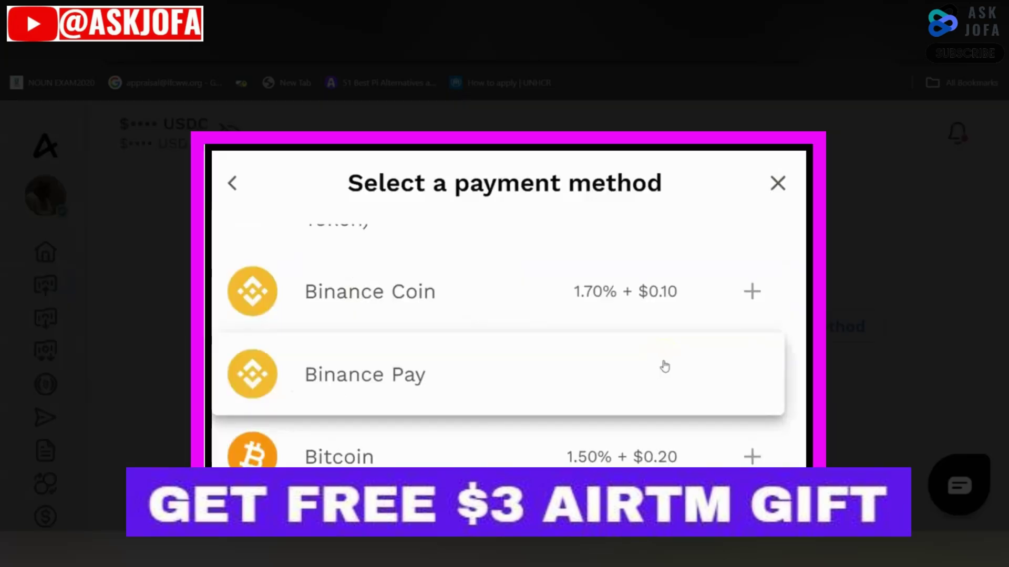
pyautogui.scroll(-8, 665, 366)
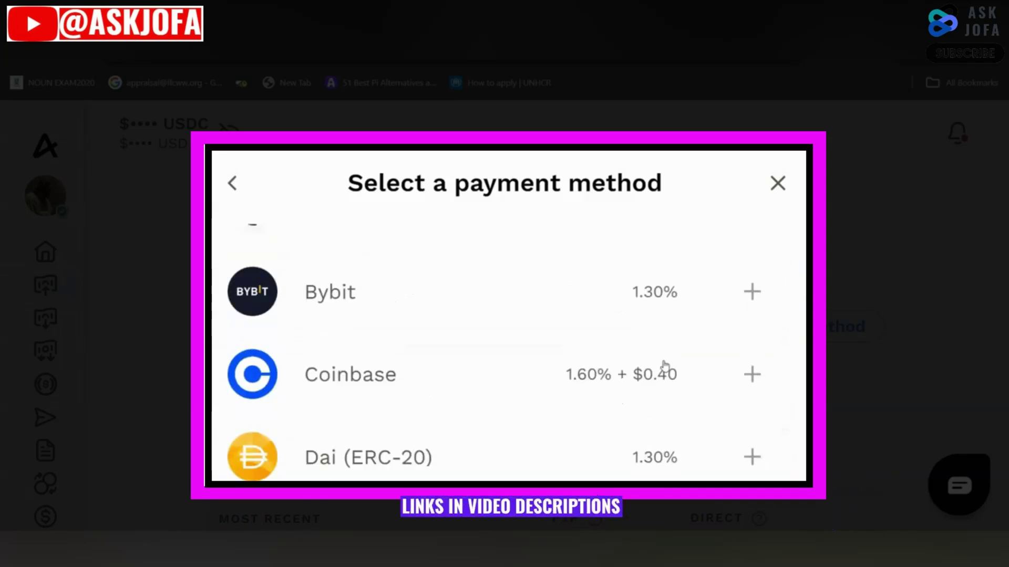
pyautogui.scroll(-3, 665, 366)
pyautogui.scroll(7, 646, 352)
pyautogui.scroll(-2, 637, 344)
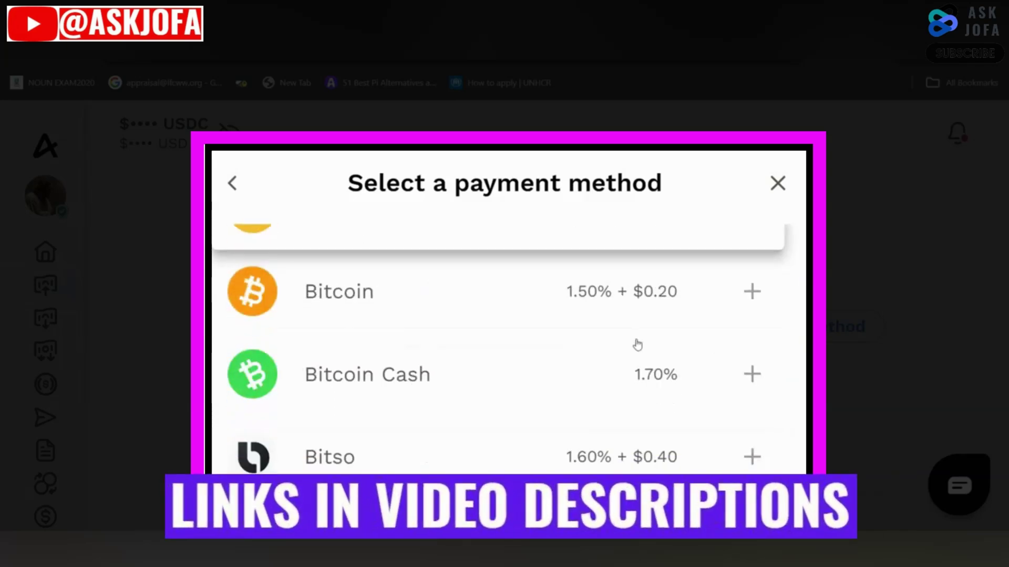
pyautogui.scroll(-4, 637, 344)
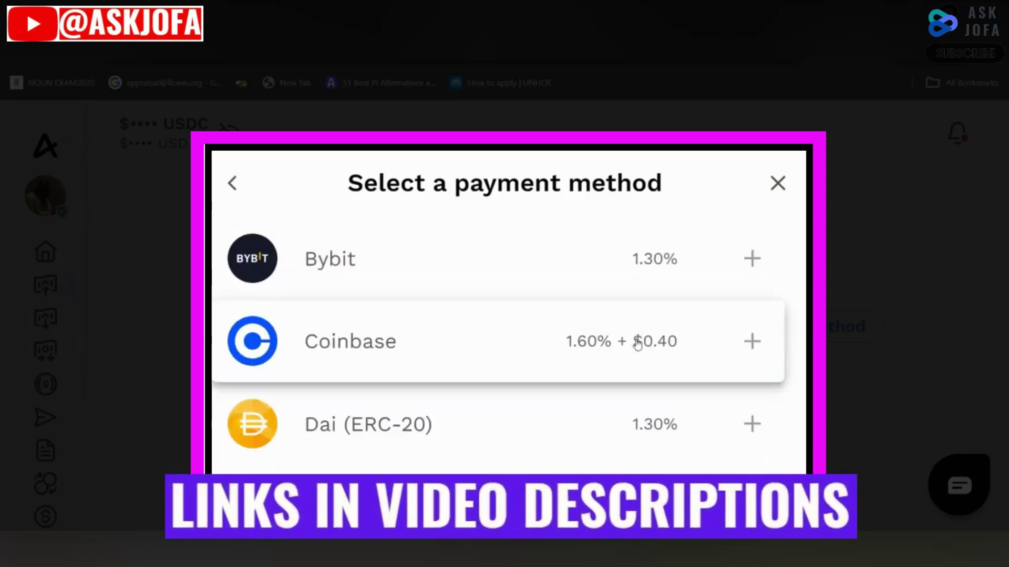
pyautogui.scroll(-5, 637, 345)
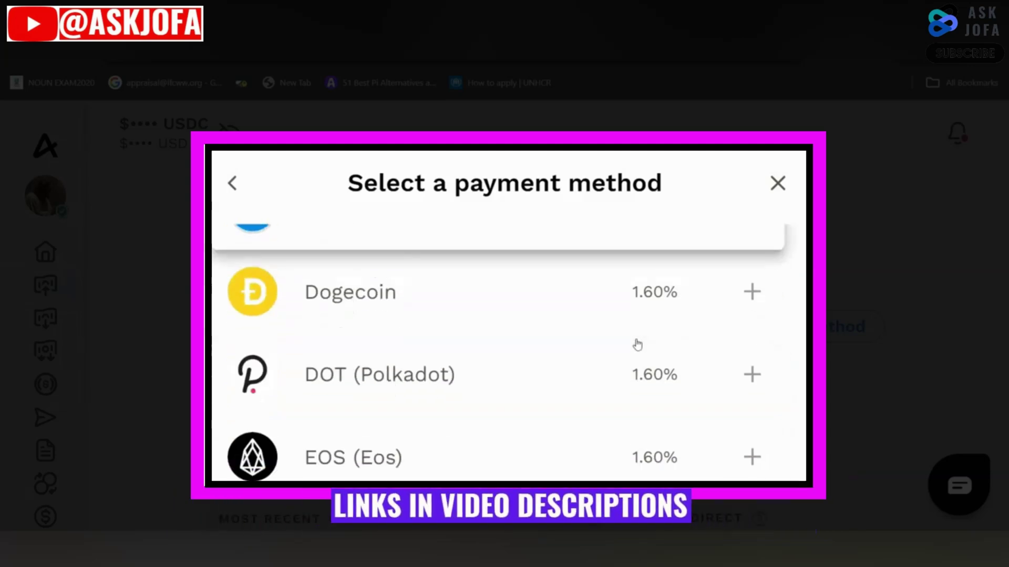
pyautogui.scroll(12, 547, 339)
pyautogui.click(453, 332)
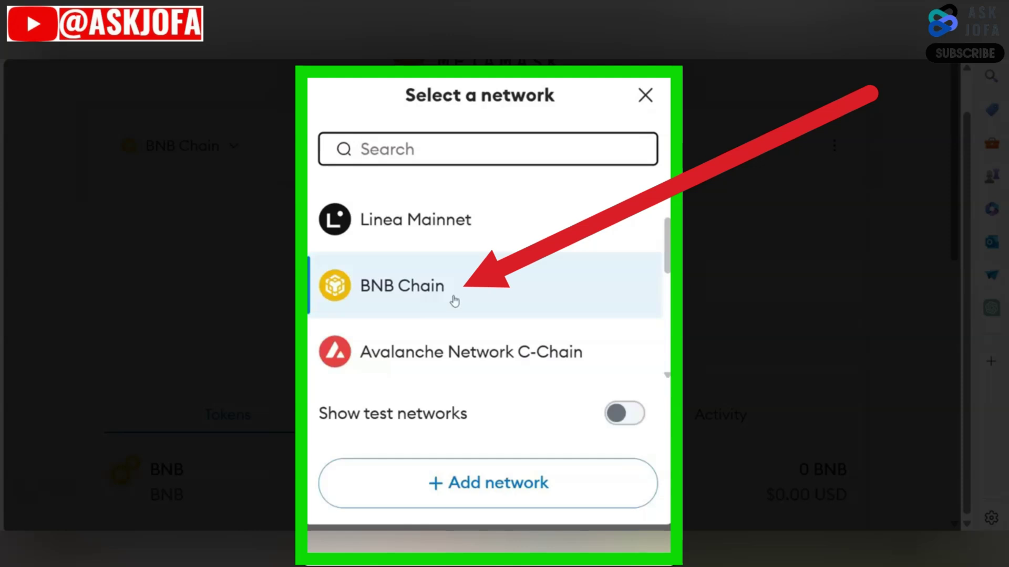
# - Switch MetaMask to BNB Chain and highlight the 0.058 BNB balance
pyautogui.click(455, 301)
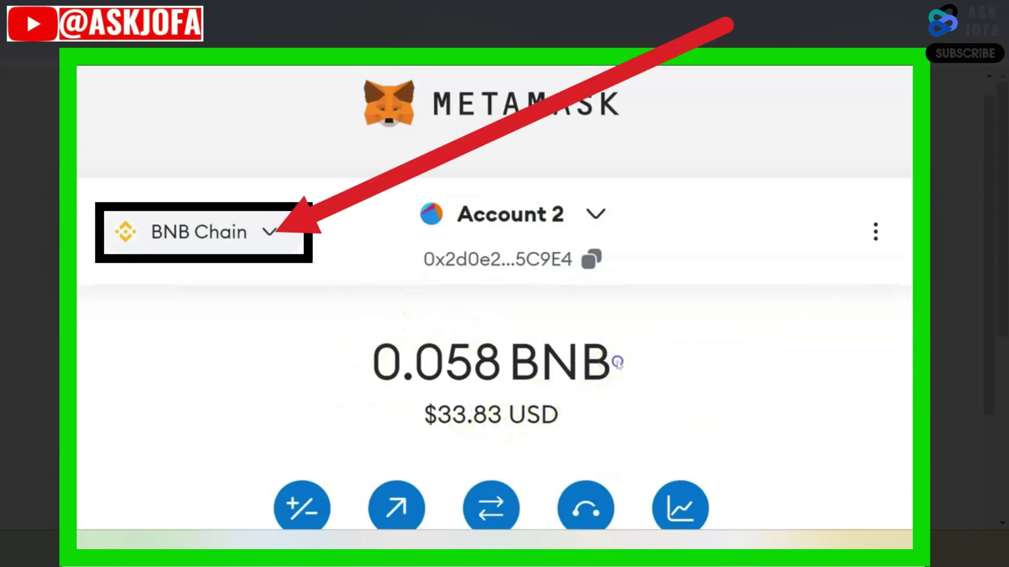
pyautogui.doubleClick(617, 362)
pyautogui.click(620, 361)
pyautogui.scroll(-2, 645, 352)
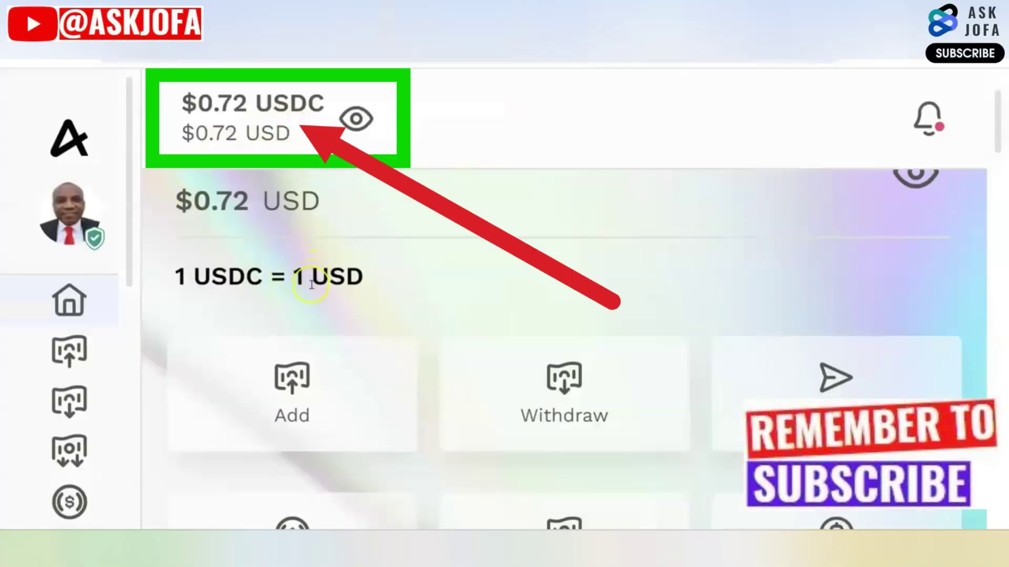
pyautogui.scroll(-3, 484, 304)
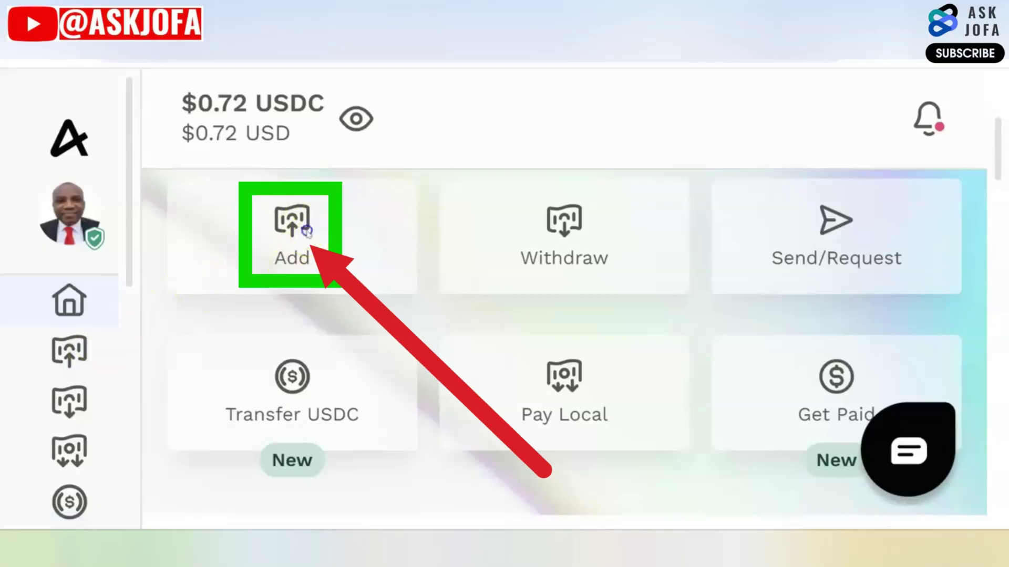
# - Start adding funds with Binance Coin from the Cryptocurrency methods, zooming the page out
pyautogui.click(308, 231)
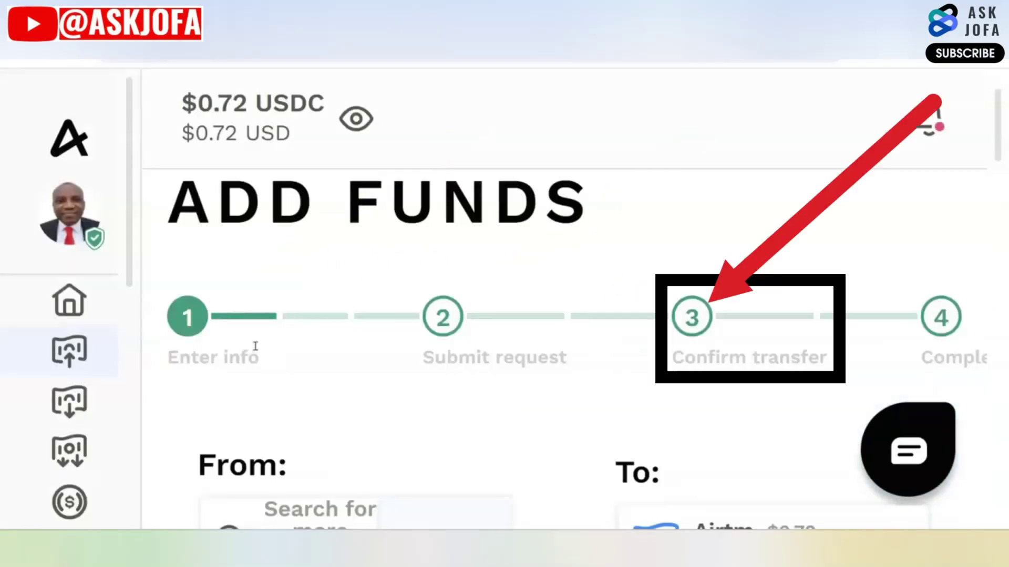
pyautogui.scroll(-4, 416, 295)
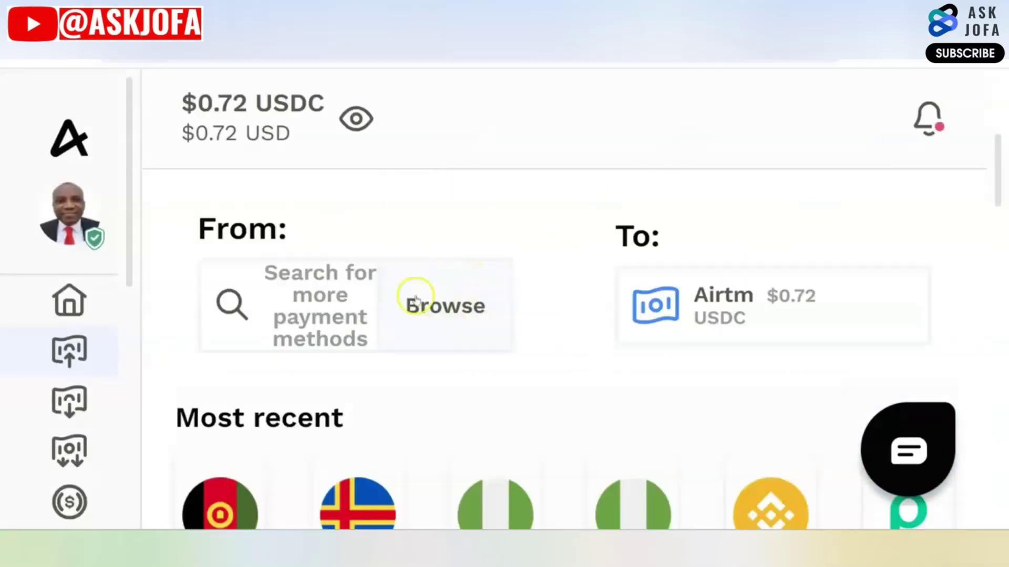
pyautogui.click(446, 311)
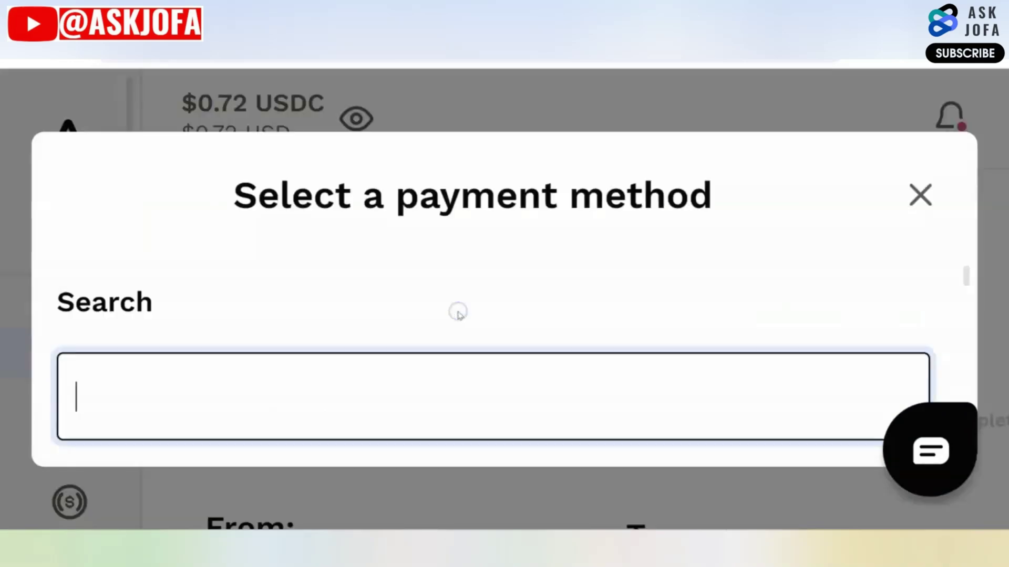
pyautogui.scroll(-5, 457, 316)
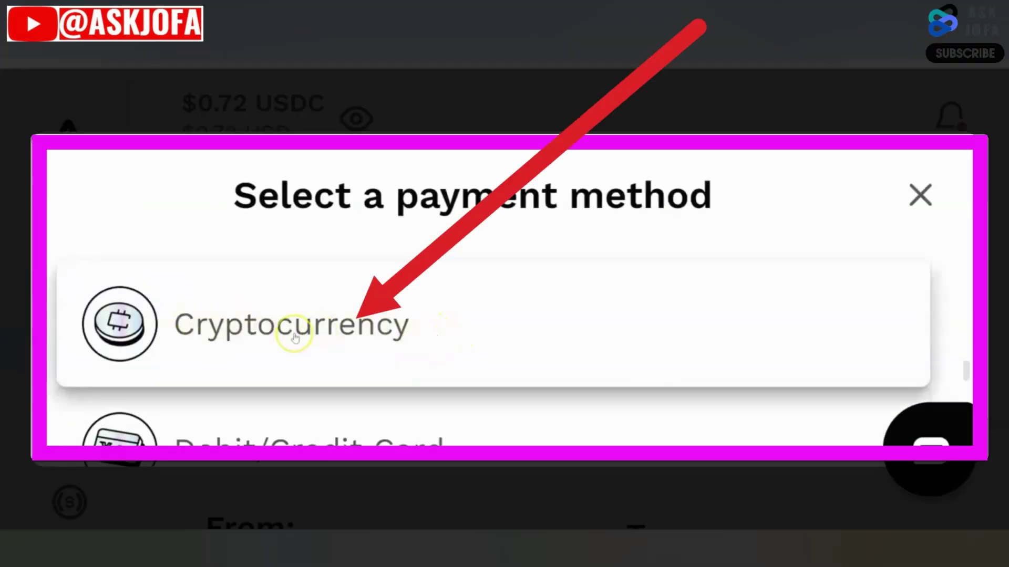
pyautogui.click(296, 332)
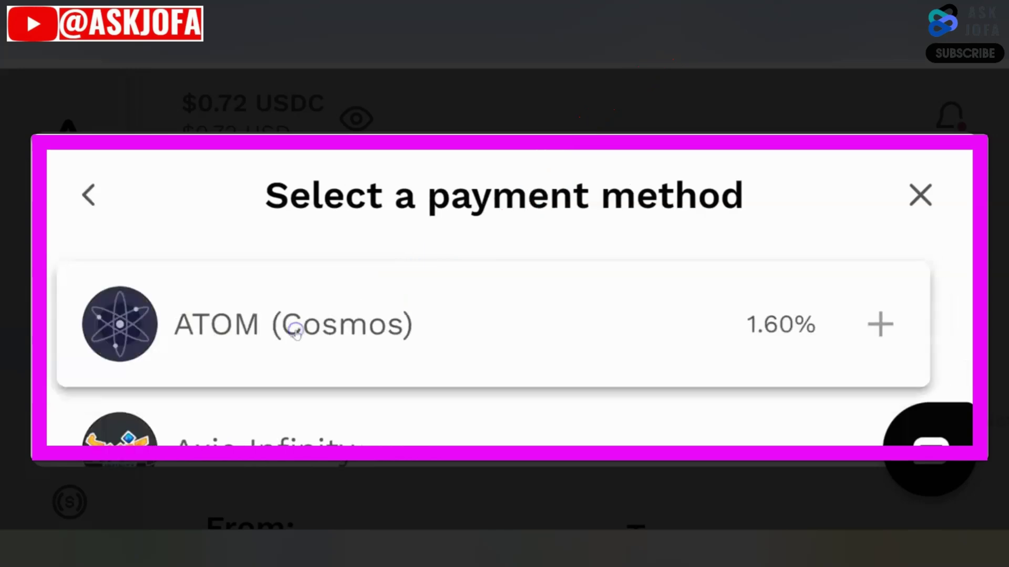
pyautogui.scroll(-3, 292, 326)
pyautogui.click(240, 325)
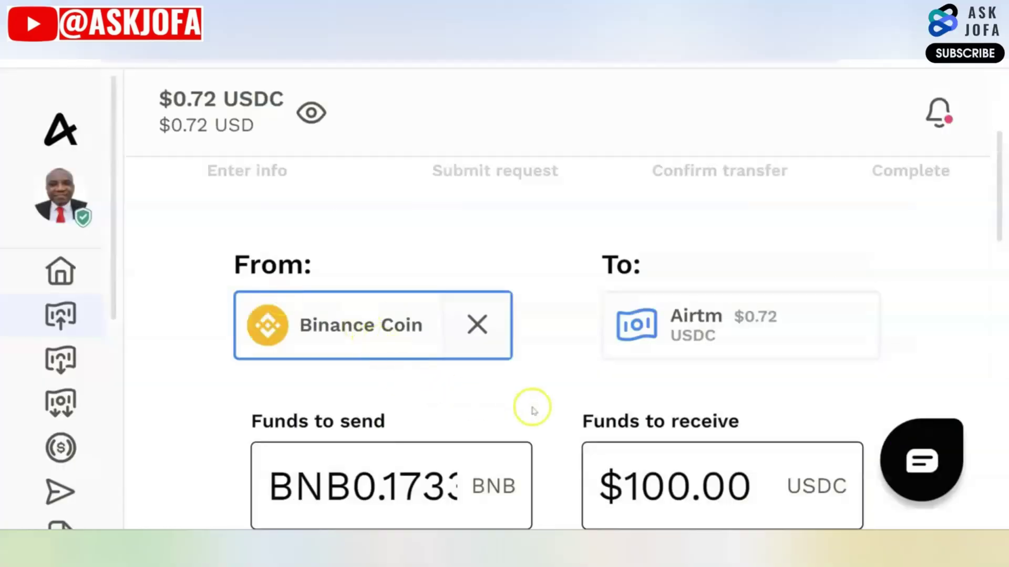
pyautogui.hotkey('ctrl', '-')
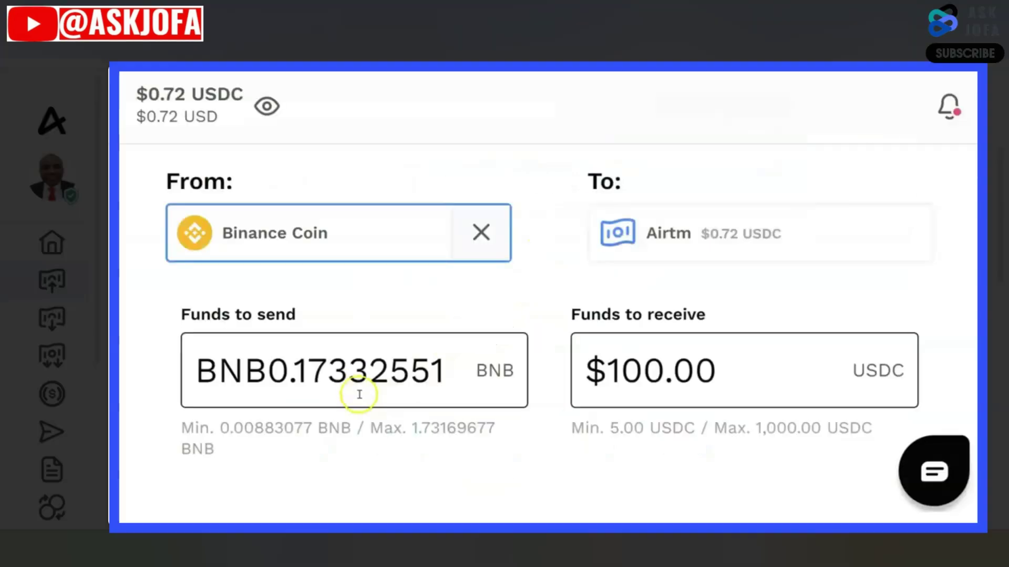
# - Replace the 100.00 receive amount with 28 USDC so Airtm quotes BNB 0.04865581
pyautogui.moveTo(728, 375); pyautogui.dragTo(610, 378)
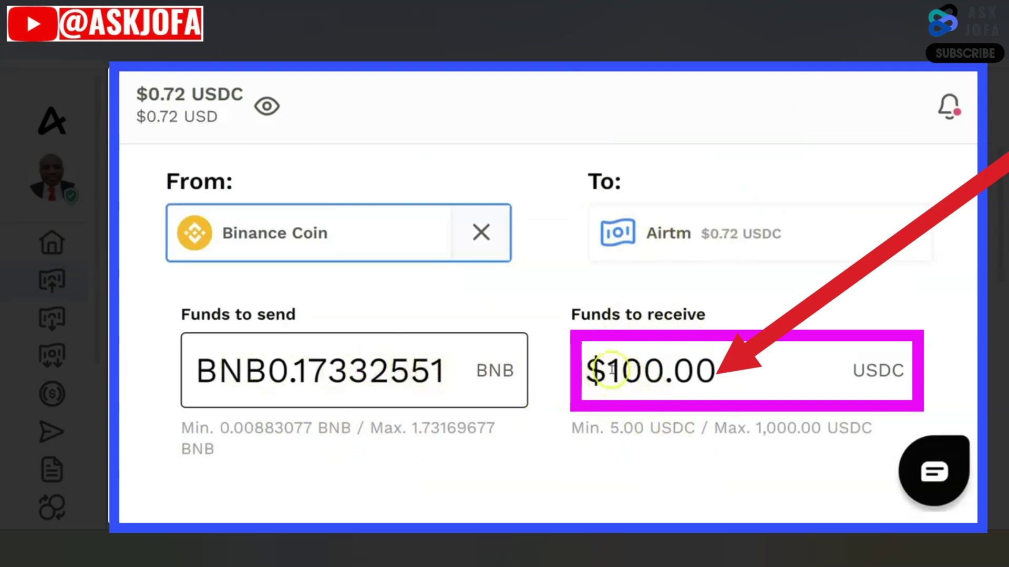
pyautogui.moveTo(607, 370); pyautogui.dragTo(717, 371)
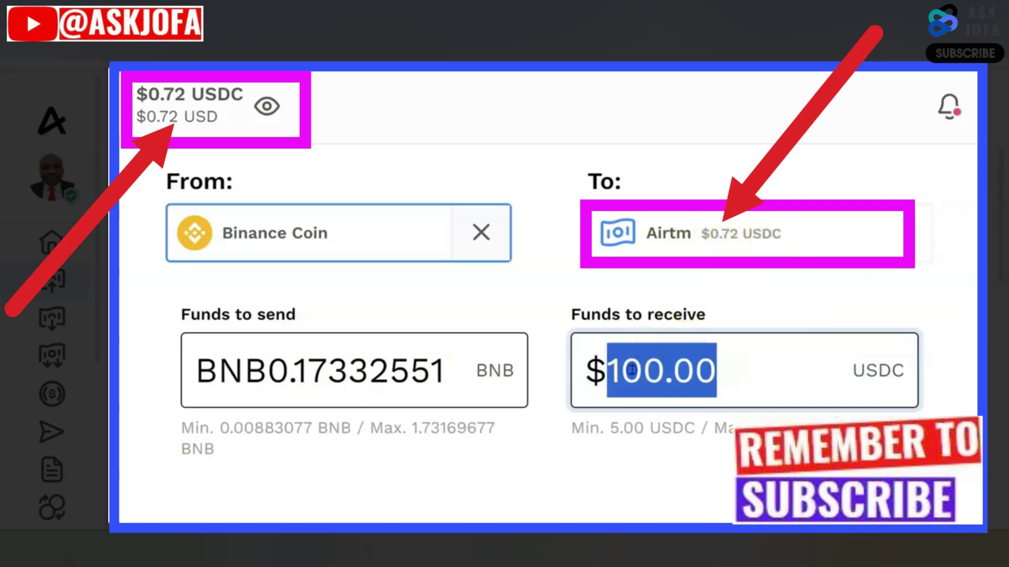
pyautogui.moveTo(607, 370); pyautogui.dragTo(717, 371)
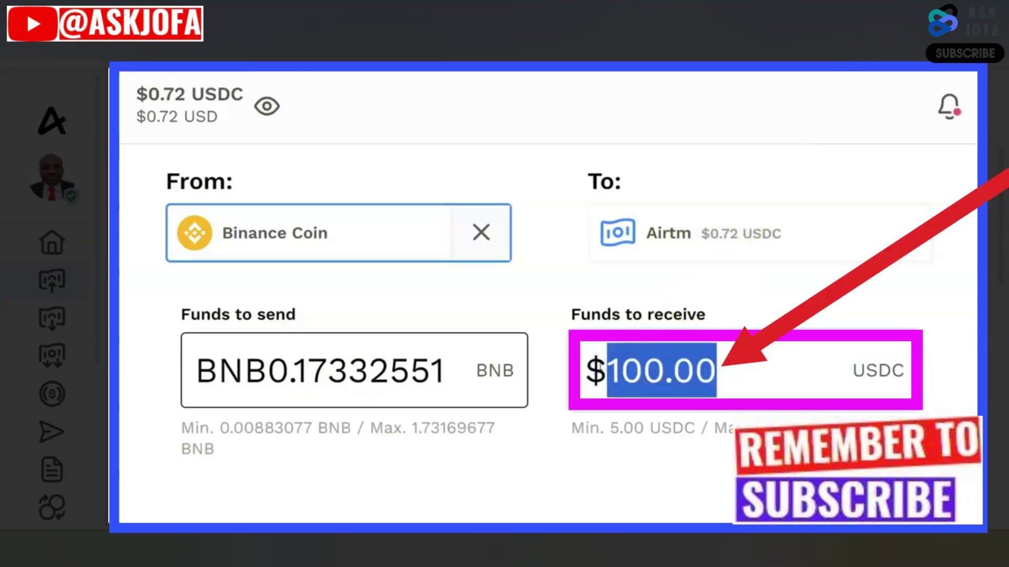
pyautogui.write('2')
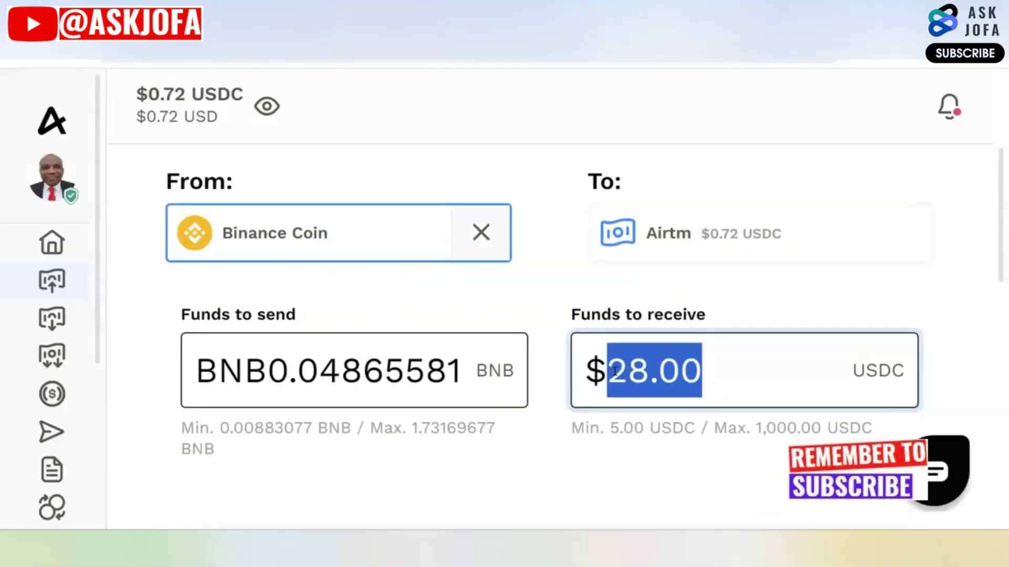
pyautogui.write('1')
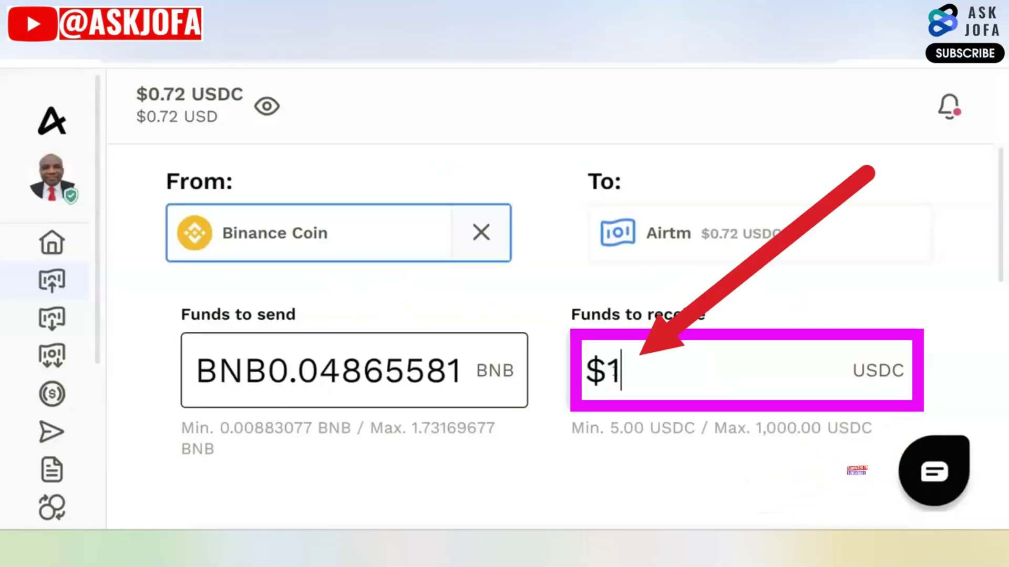
pyautogui.write('00')
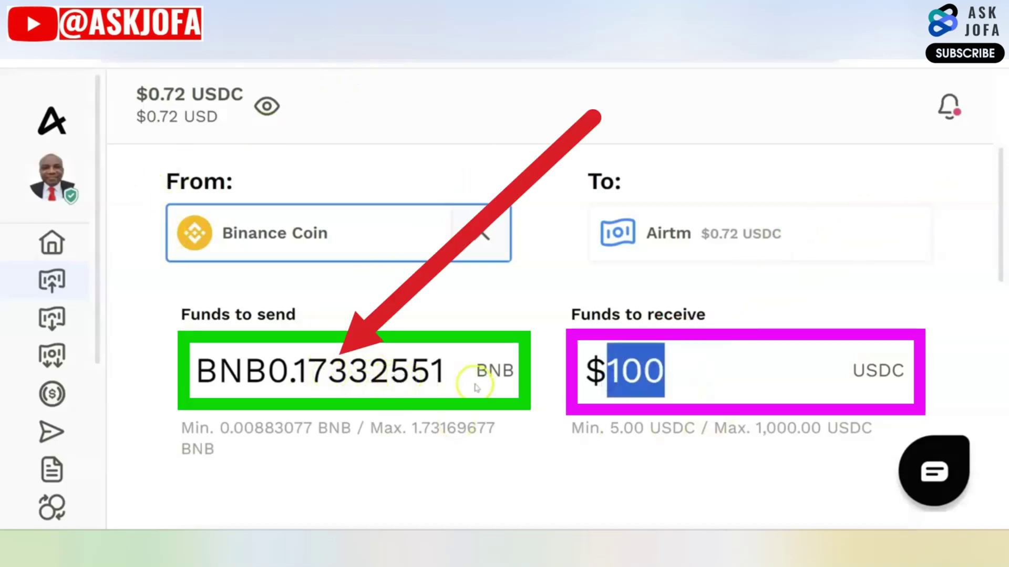
pyautogui.press('BackSpace')
pyautogui.write('28')
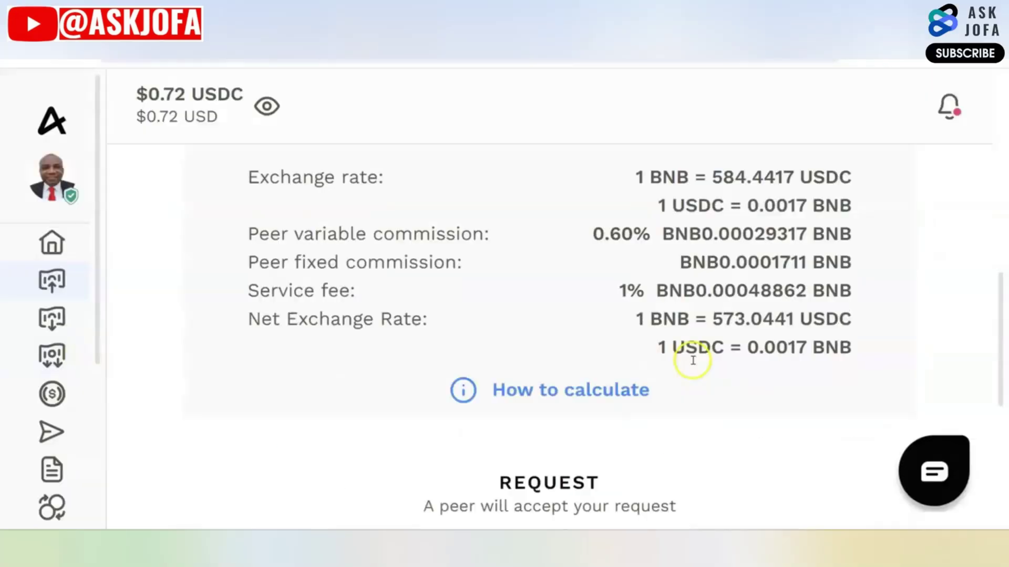
# - Continue past the exchange-rate details, review the BNB amount to send, and submit the request
pyautogui.scroll(2, 693, 360)
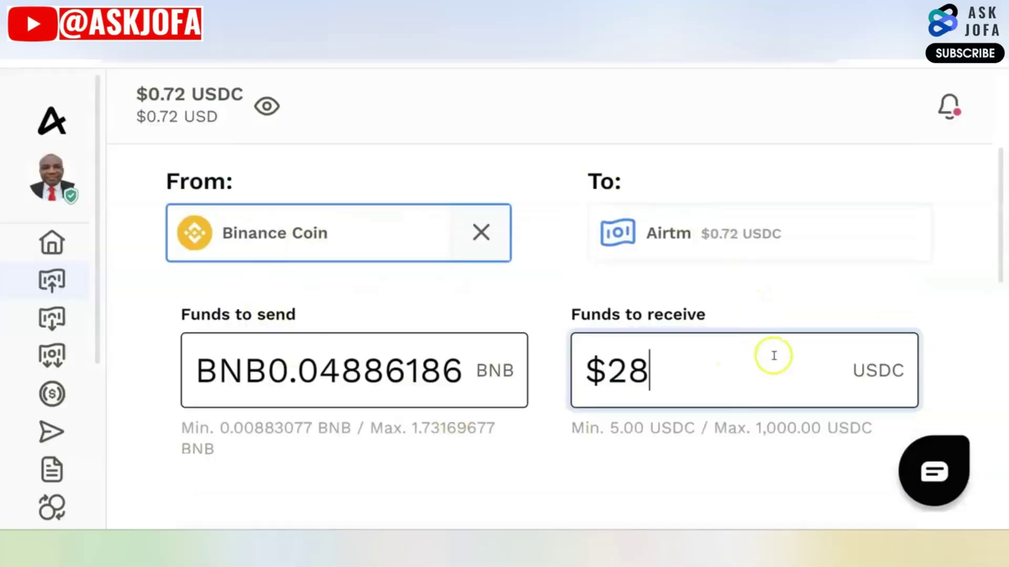
pyautogui.scroll(-6, 772, 423)
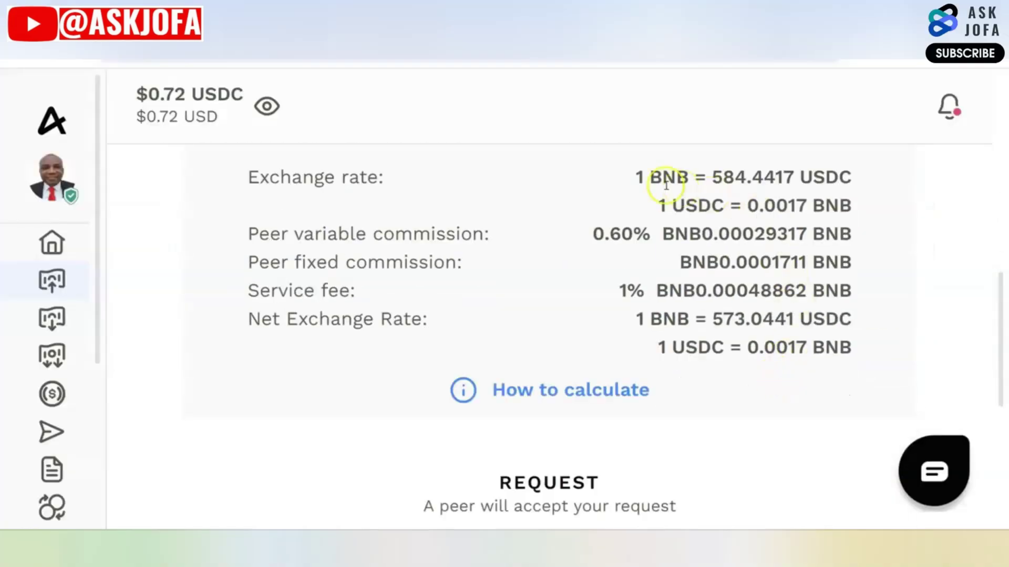
pyautogui.scroll(-5, 619, 320)
pyautogui.click(560, 388)
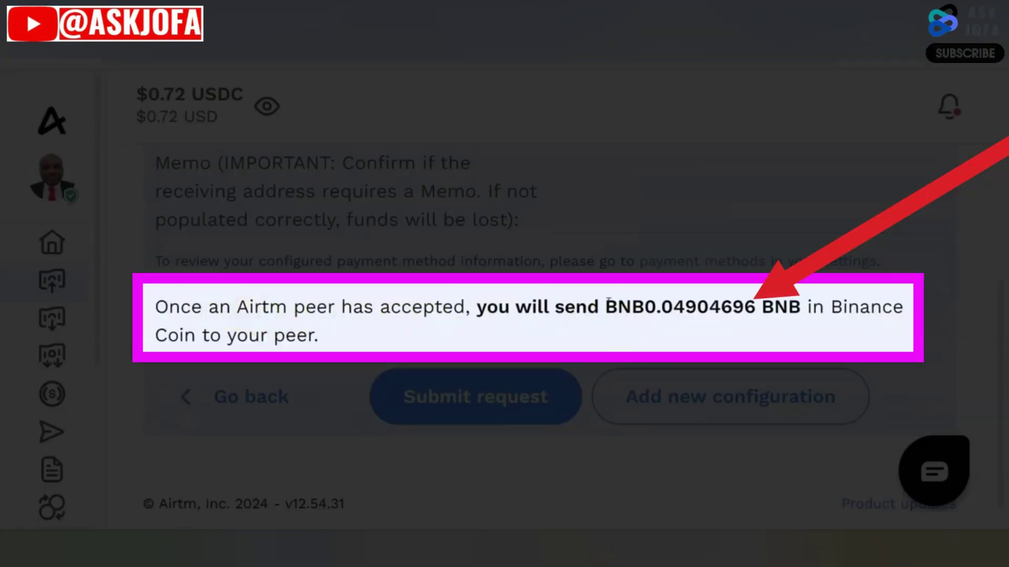
pyautogui.moveTo(625, 304); pyautogui.dragTo(756, 303)
pyautogui.click(736, 303)
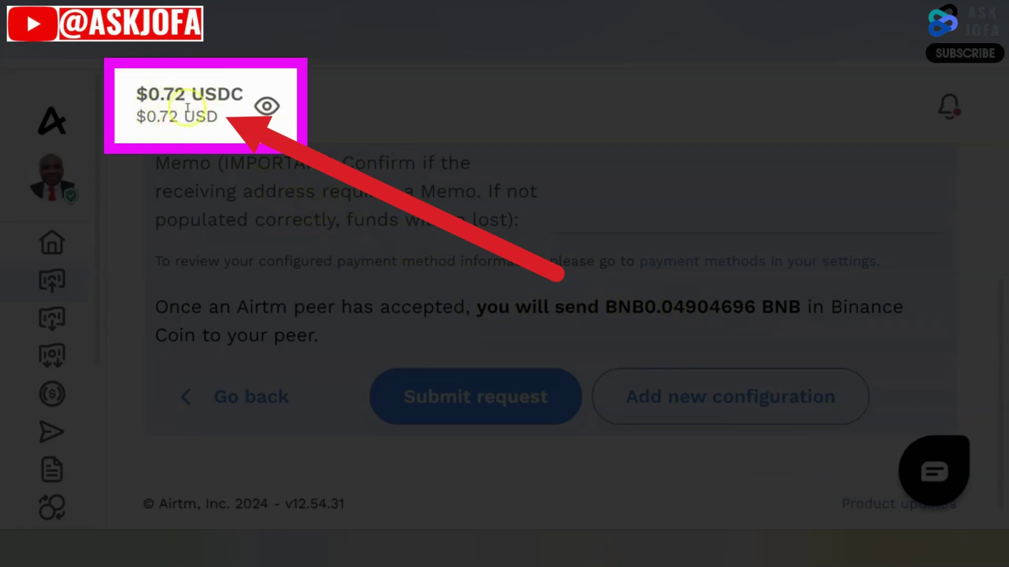
pyautogui.click(506, 398)
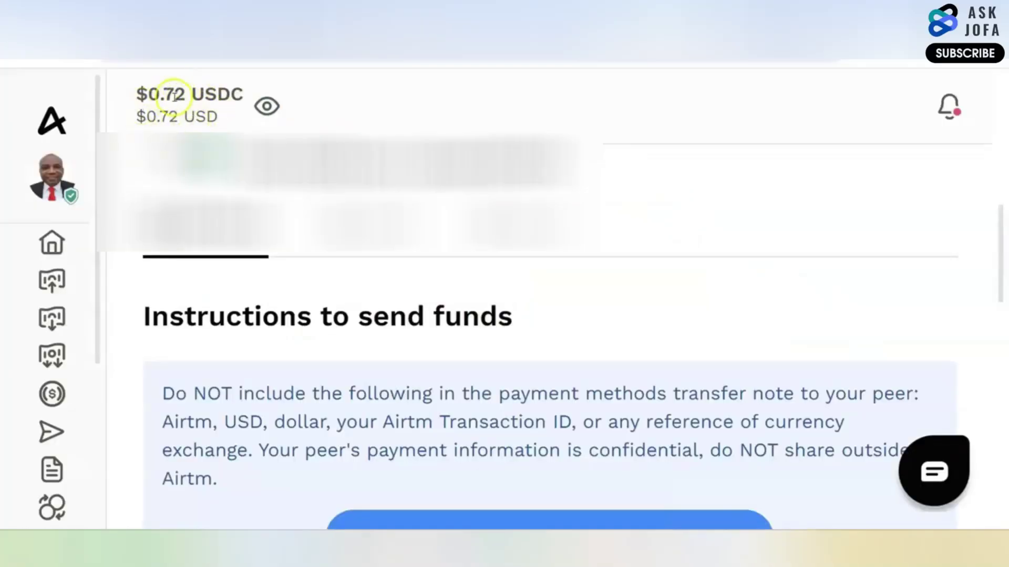
# - Reveal the peer's payment information and copy their Binance Coin address
pyautogui.scroll(-3, 546, 368)
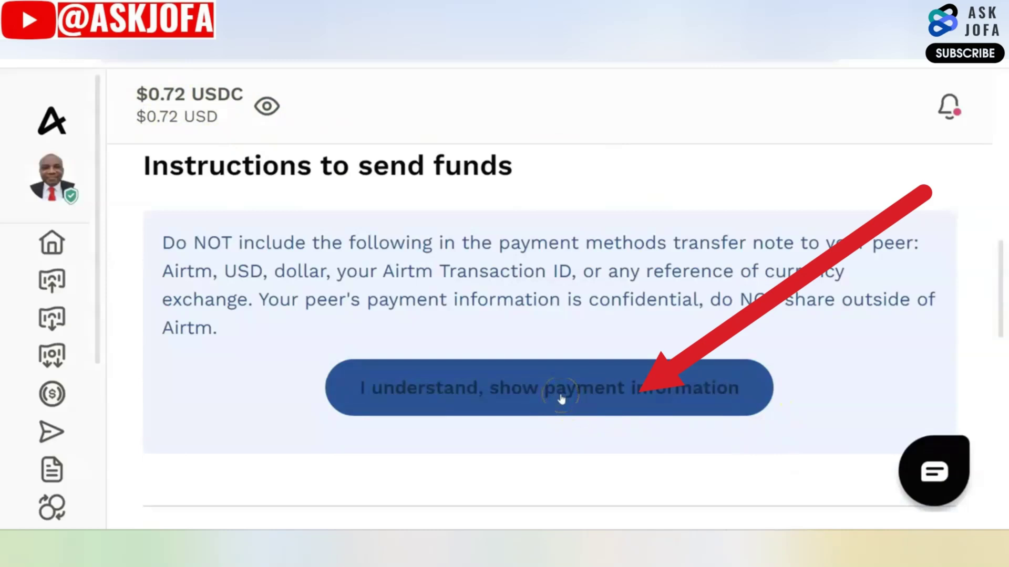
pyautogui.click(560, 399)
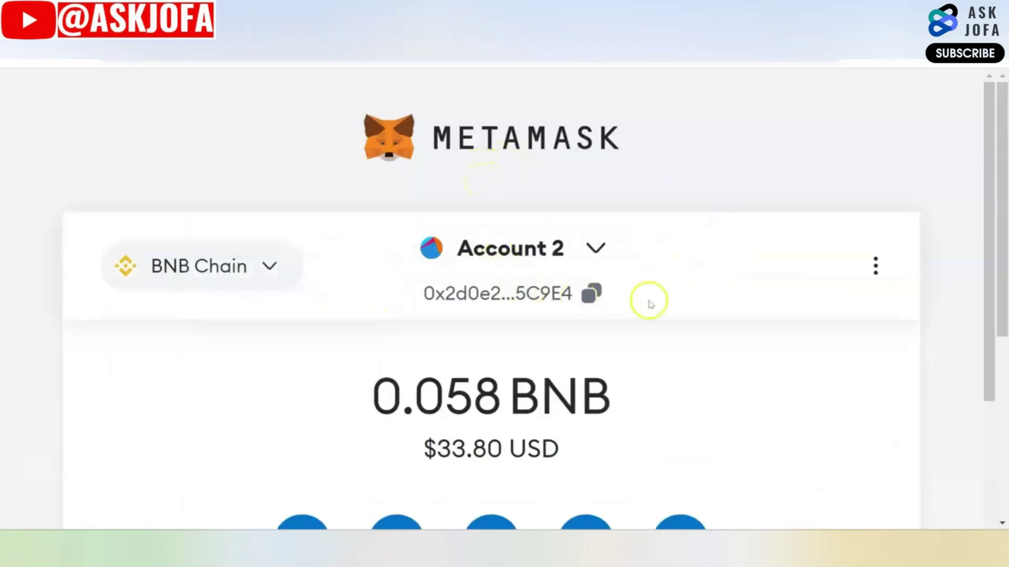
pyautogui.scroll(-2, 455, 343)
pyautogui.click(395, 304)
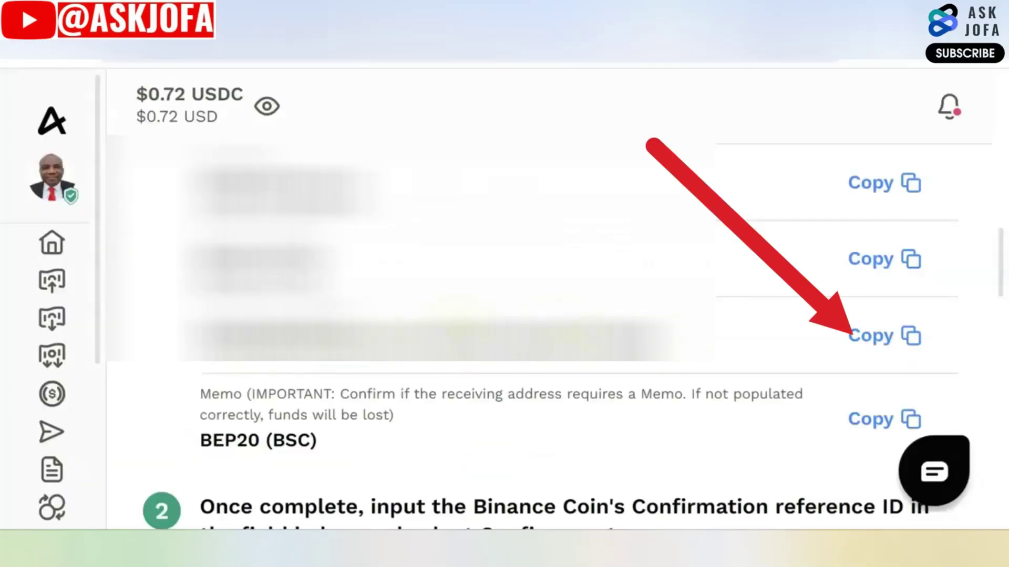
pyautogui.click(872, 335)
# - Ask the peer in chat 'is the address okay?'
pyautogui.scroll(-3, 734, 364)
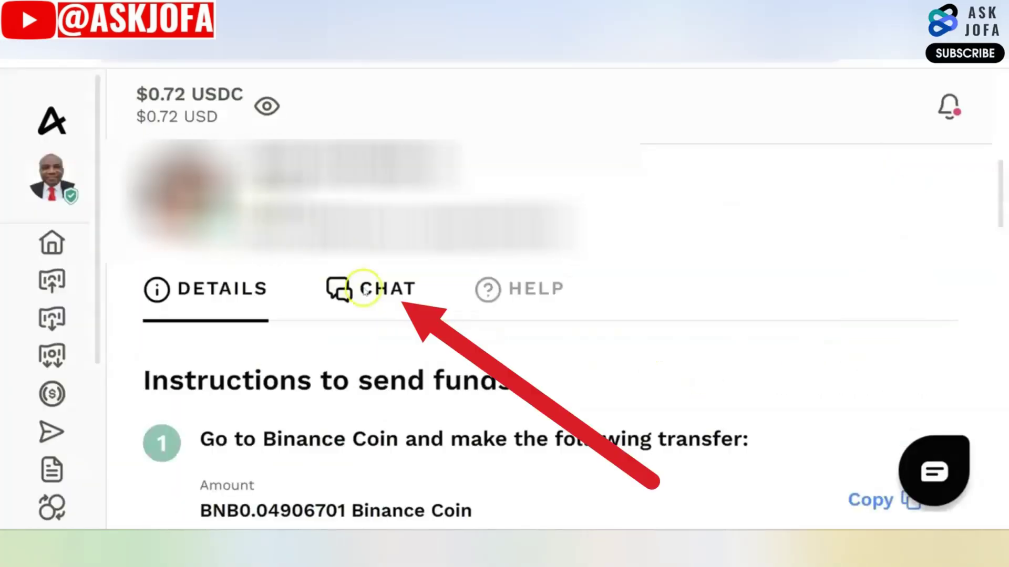
pyautogui.click(365, 291)
pyautogui.click(452, 311)
pyautogui.write('is th ')
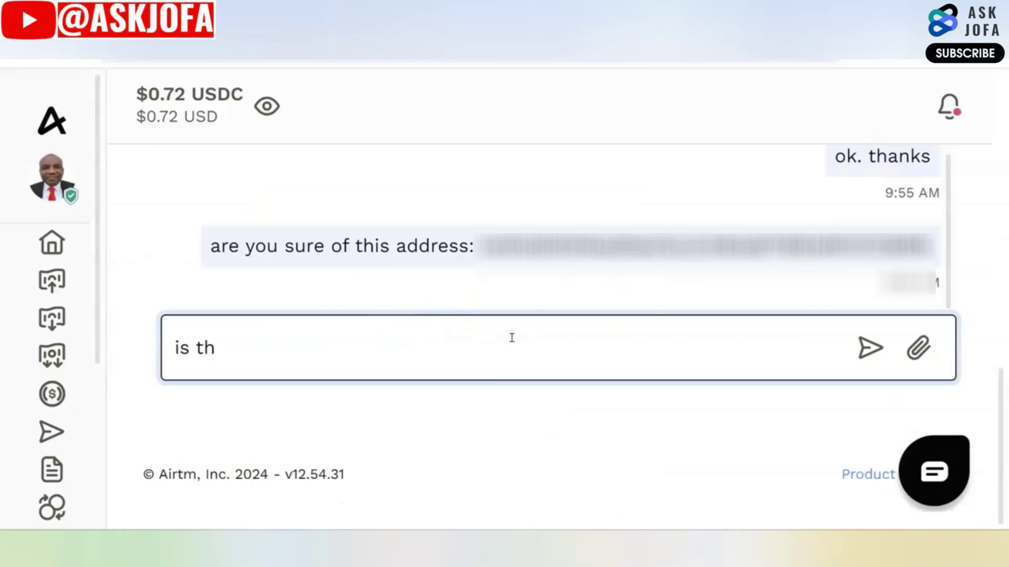
pyautogui.write(' address okay?')
pyautogui.press('Return')
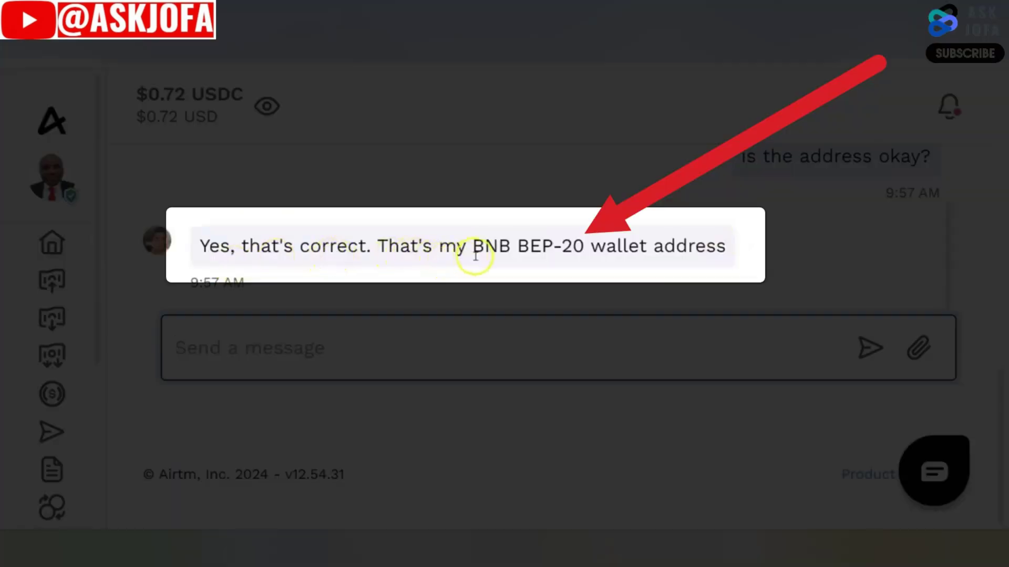
# - Paste the peer's address and the 0.04906701 BNB amount into MetaMask, then confirm the send
pyautogui.write('ok')
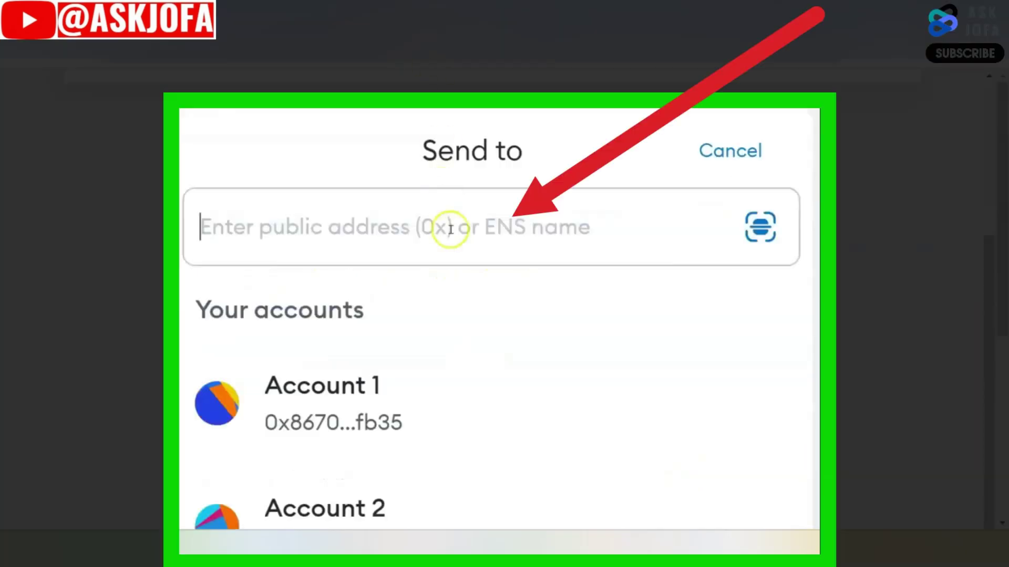
pyautogui.hotkey('ctrl', 'v')
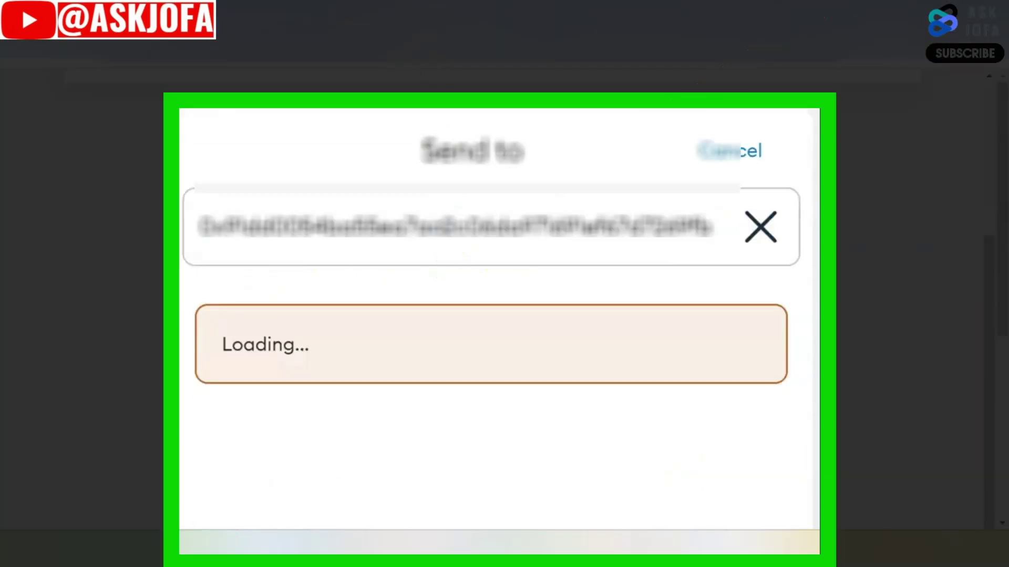
pyautogui.scroll(-3, 500, 317)
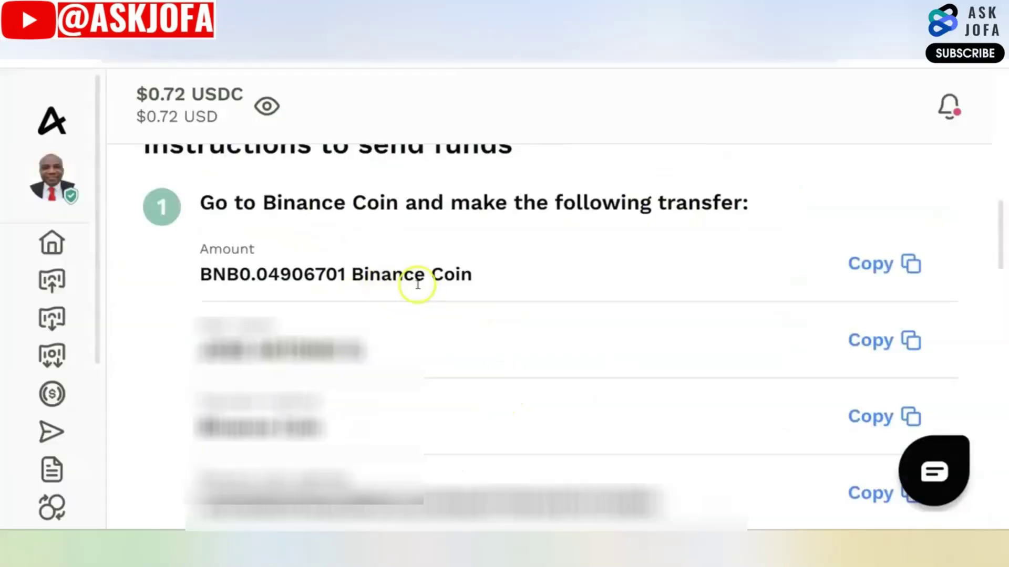
pyautogui.moveTo(344, 273); pyautogui.dragTo(239, 275)
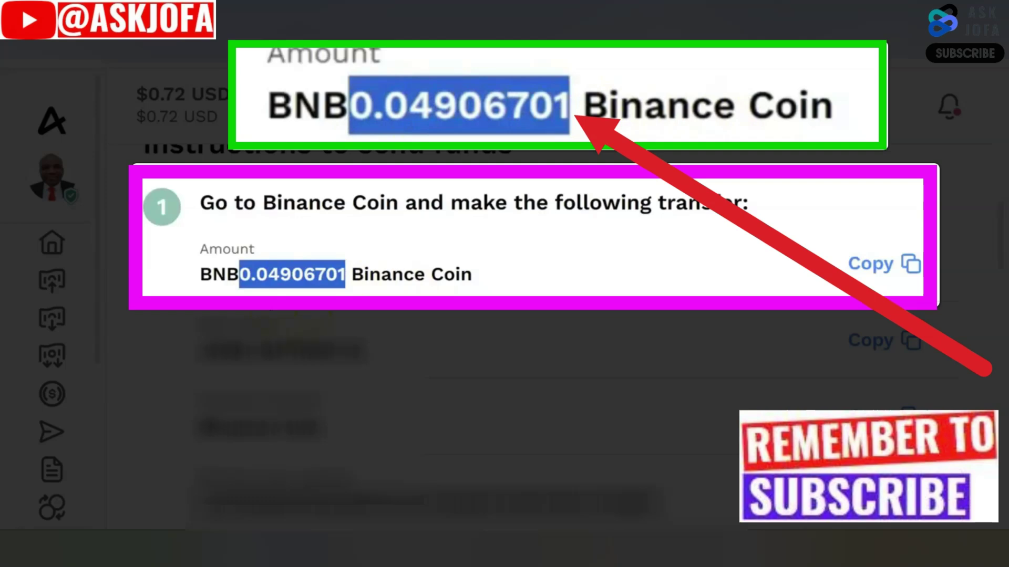
pyautogui.scroll(6, 418, 277)
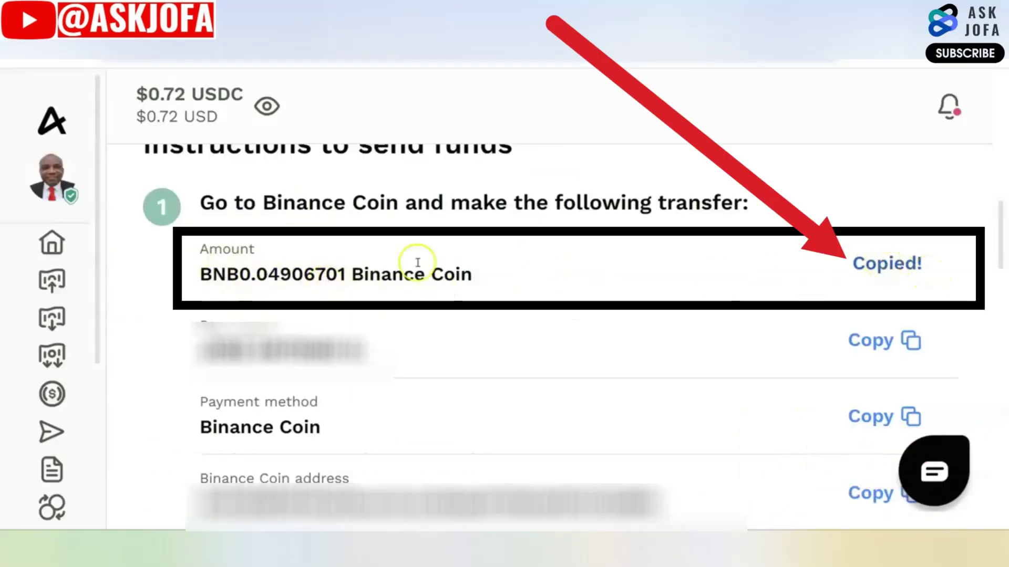
pyautogui.hotkey('ctrl', 'v')
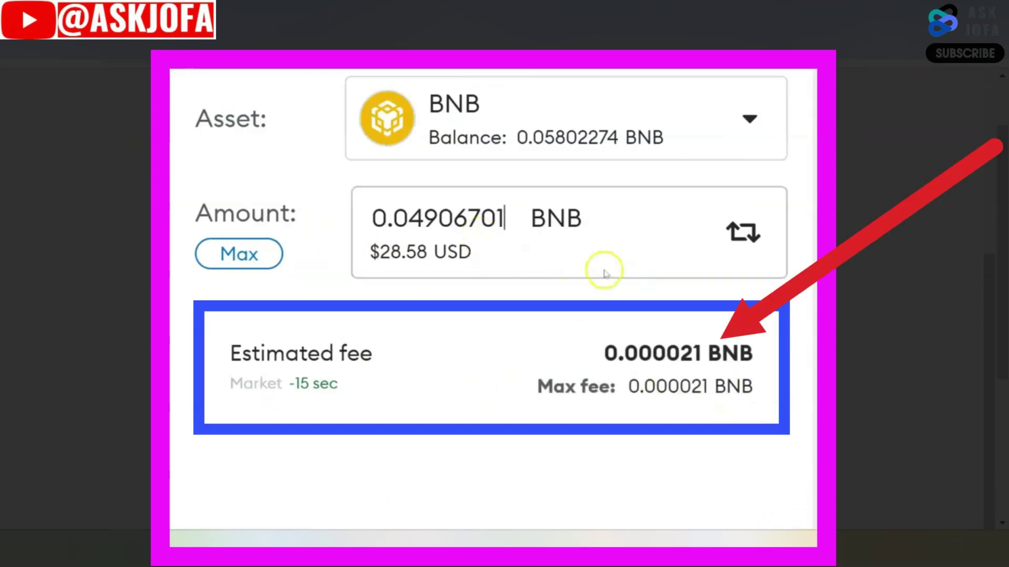
pyautogui.scroll(2, 412, 239)
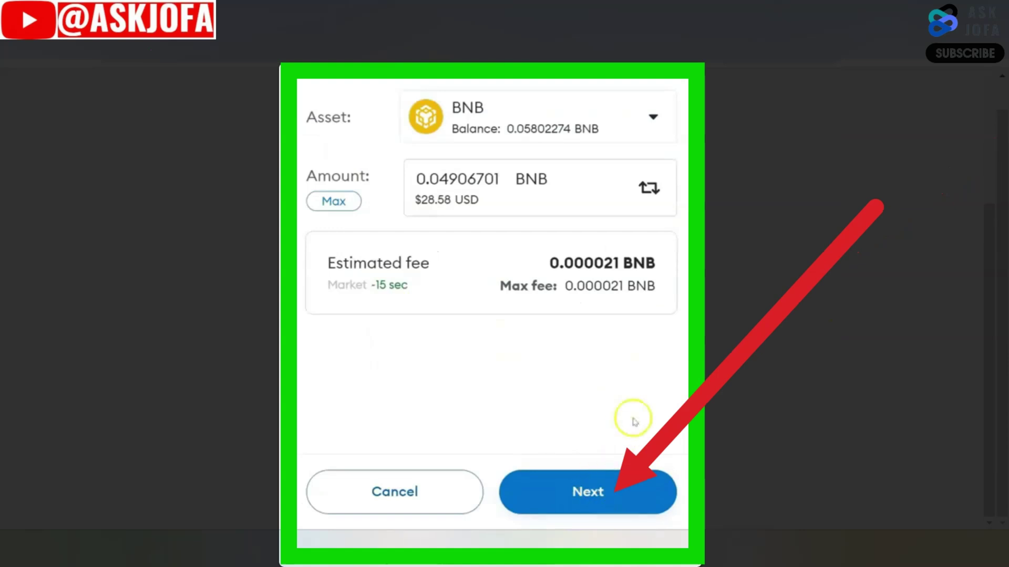
pyautogui.click(570, 491)
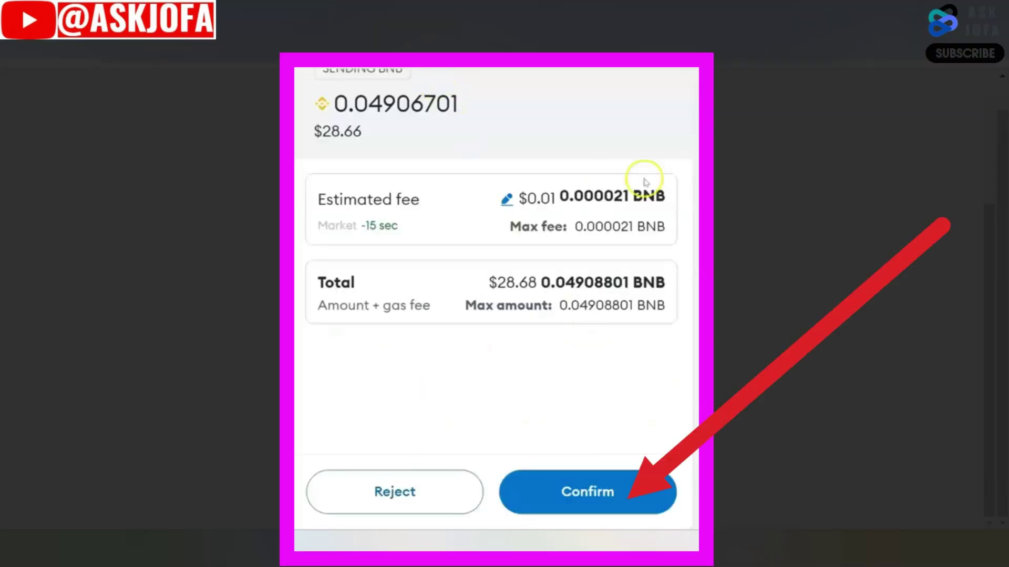
pyautogui.click(591, 500)
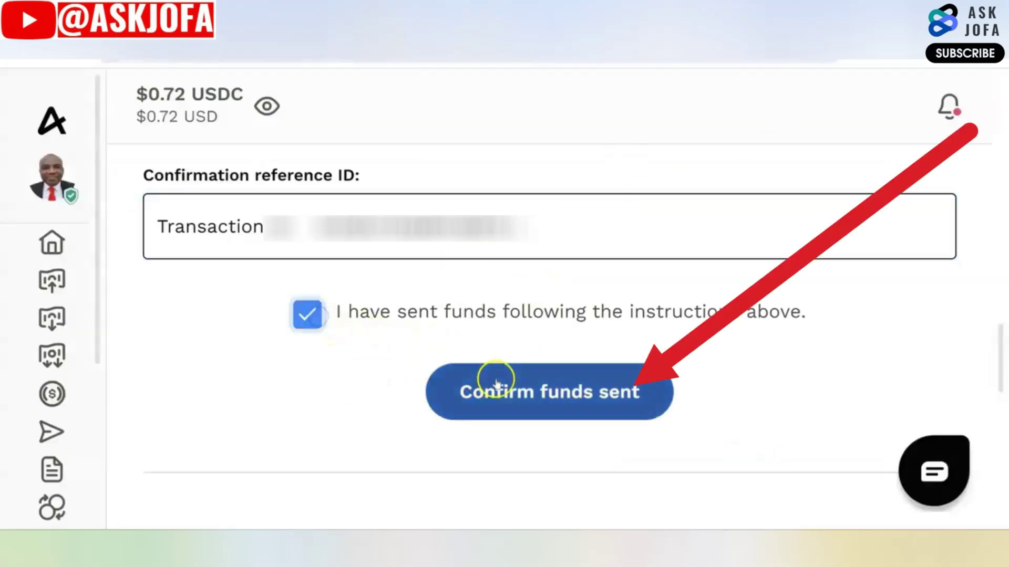
# - Mark the funds as sent in Airtm and return to MetaMask to check the transaction
pyautogui.click(497, 383)
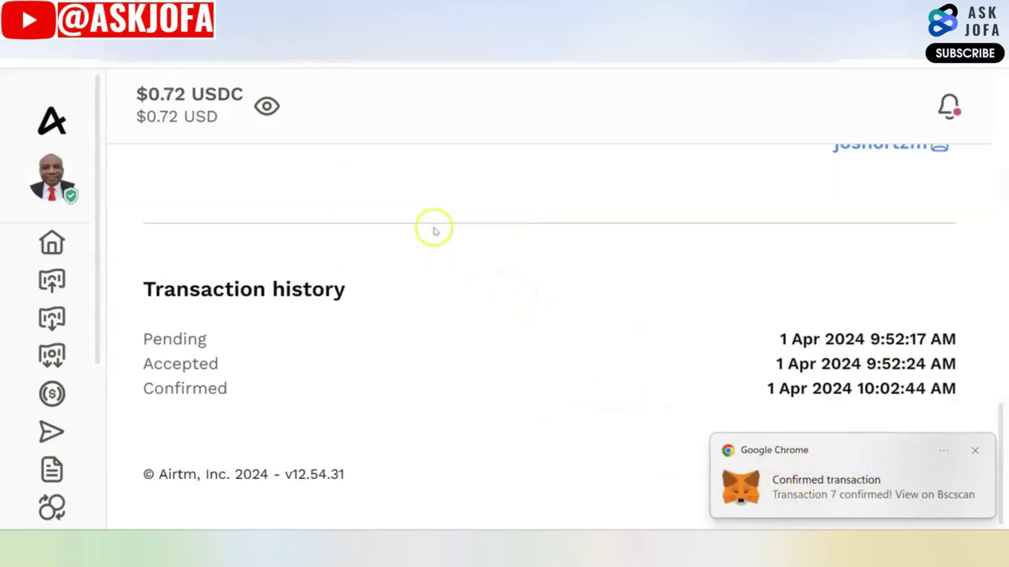
pyautogui.click(316, 63)
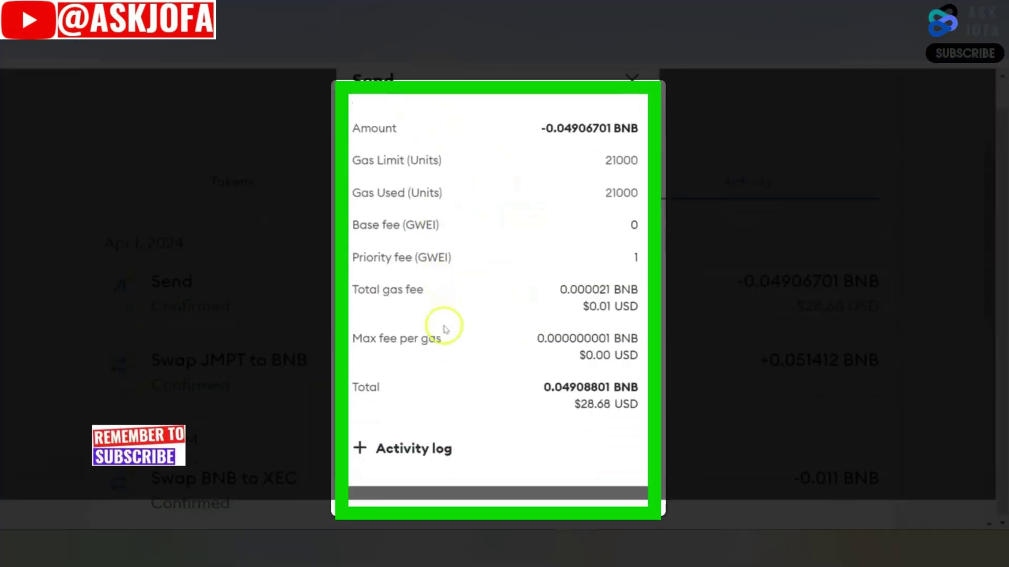
pyautogui.scroll(3, 484, 353)
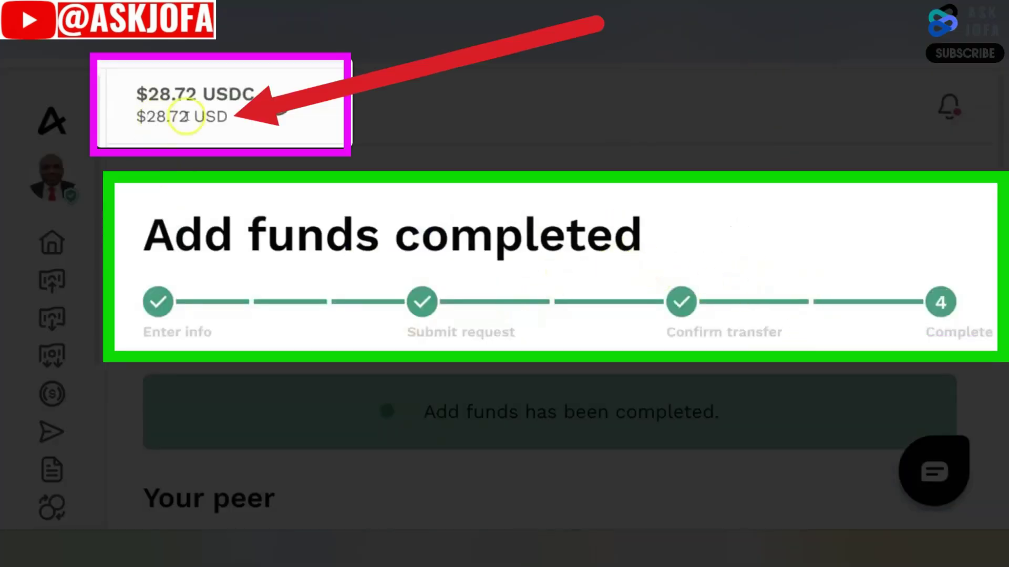
# - Highlight the new $28.72 USDC balance, then go back to Airtm's home dashboard
pyautogui.moveTo(245, 123); pyautogui.dragTo(143, 116)
pyautogui.click(907, 299)
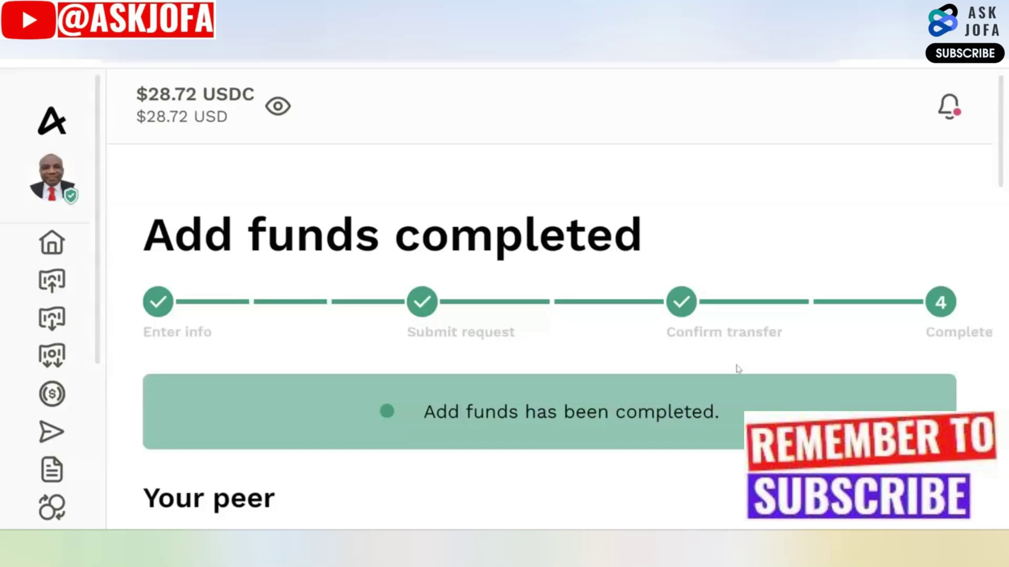
pyautogui.click(770, 353)
pyautogui.click(769, 353)
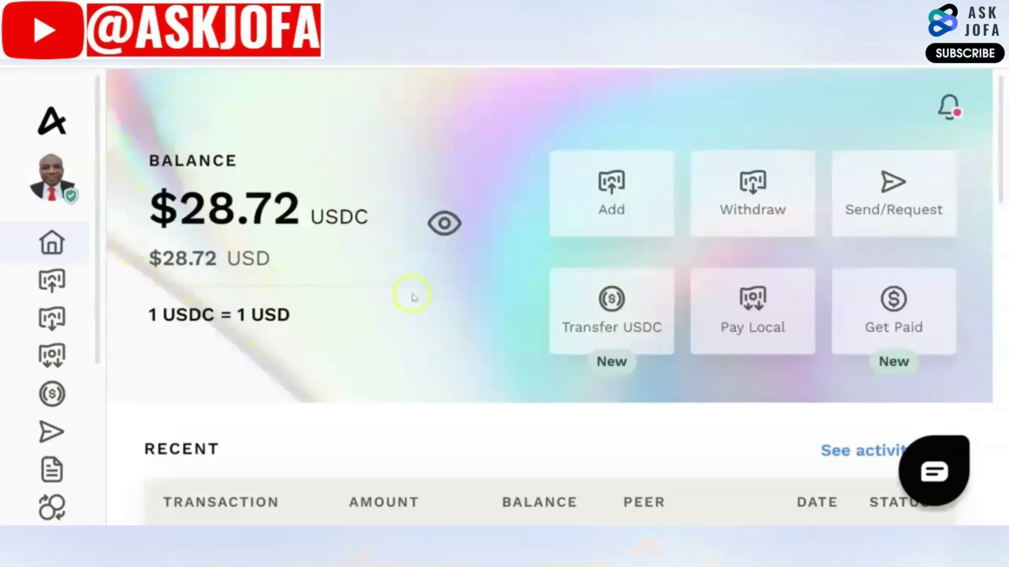